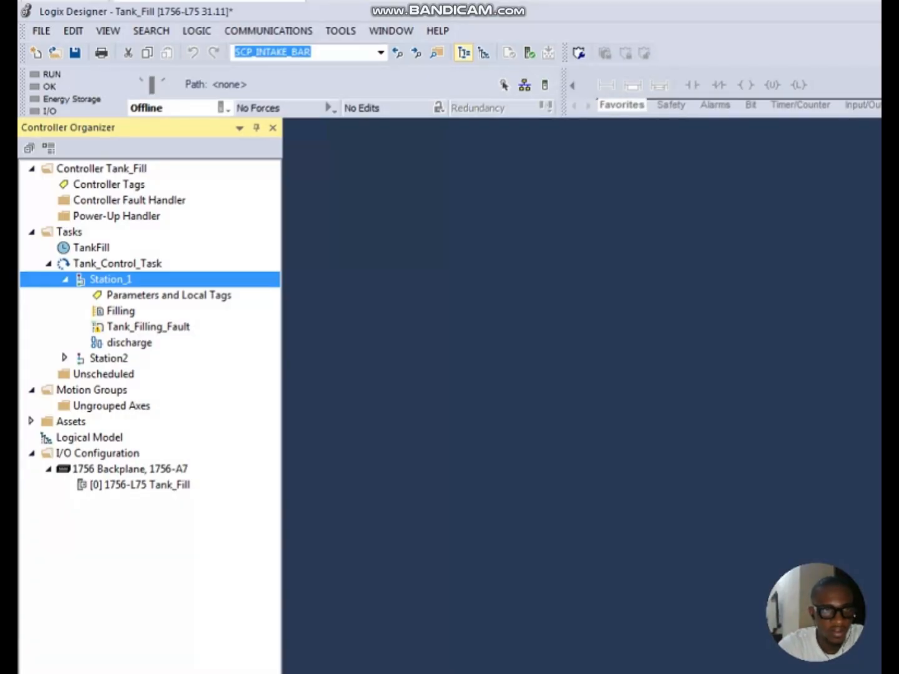
# Start adding a new module under I/O Configuration and move the module type catalog so it is fully visible
pyautogui.click(126, 453)
pyautogui.rightClick(127, 453)
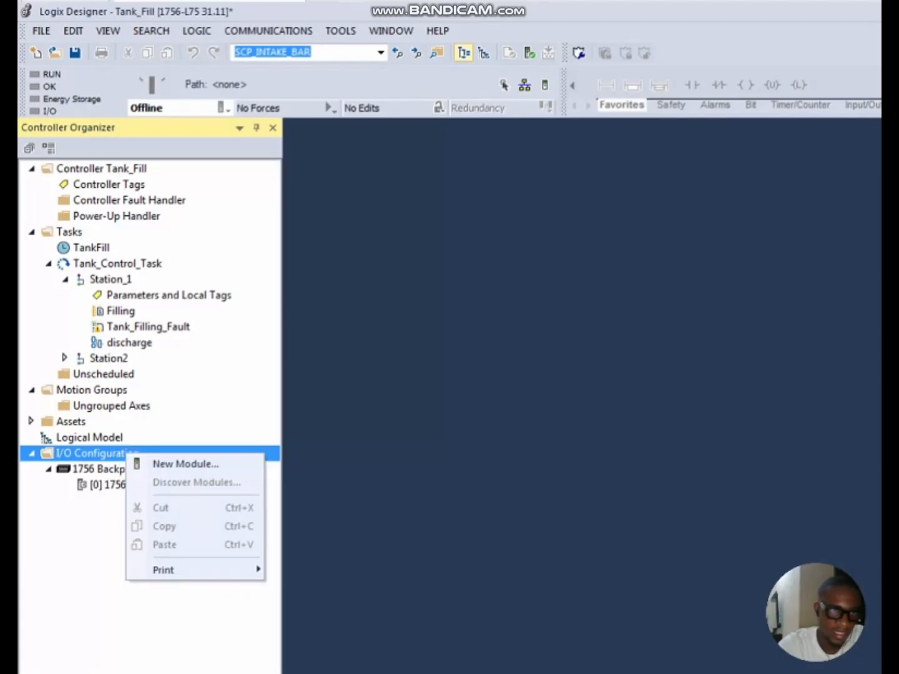
pyautogui.click(186, 464)
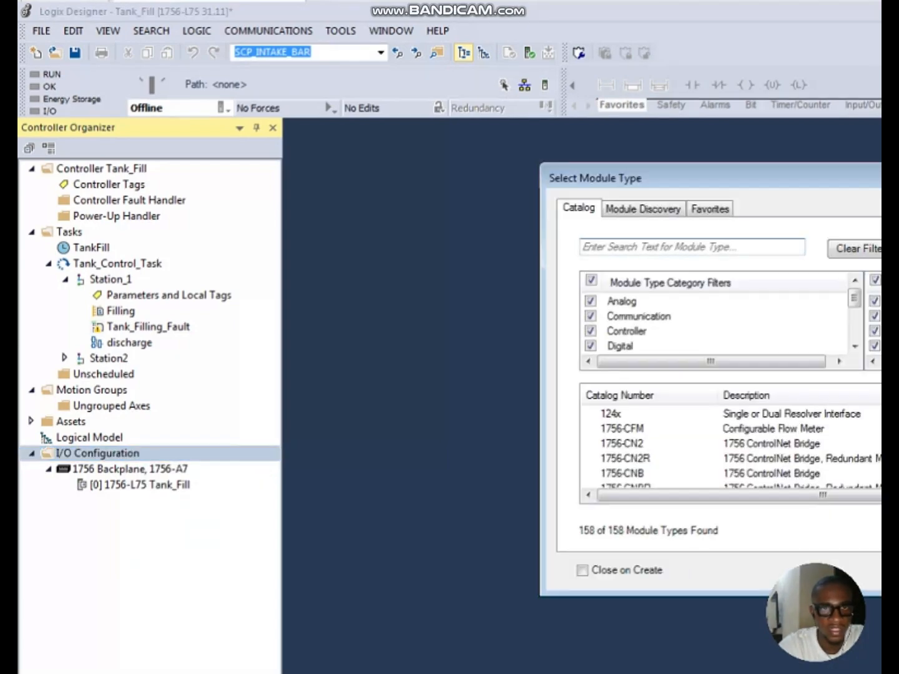
pyautogui.moveTo(717, 178); pyautogui.dragTo(396, 140)
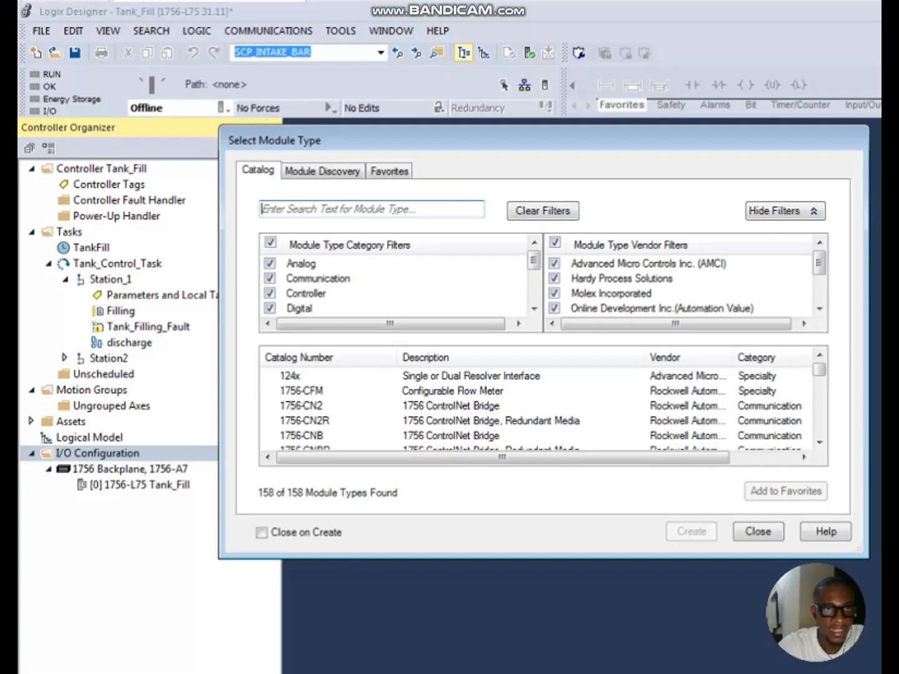
pyautogui.click(371, 211)
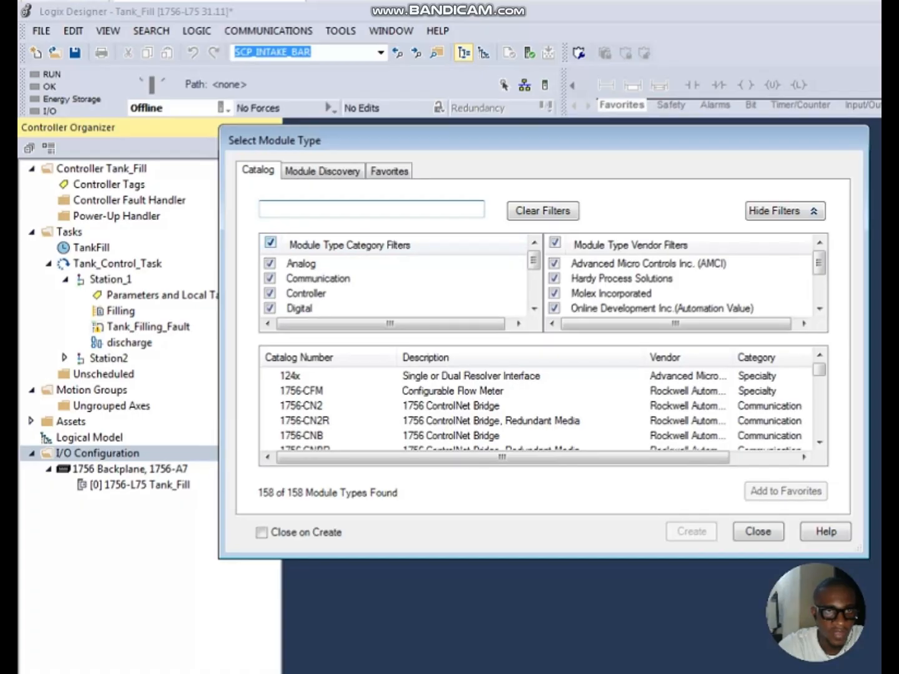
# Restrict the module catalog to the Digital category and the vendor Rockwell Automation/Allen-Bradley
pyautogui.click(271, 243)
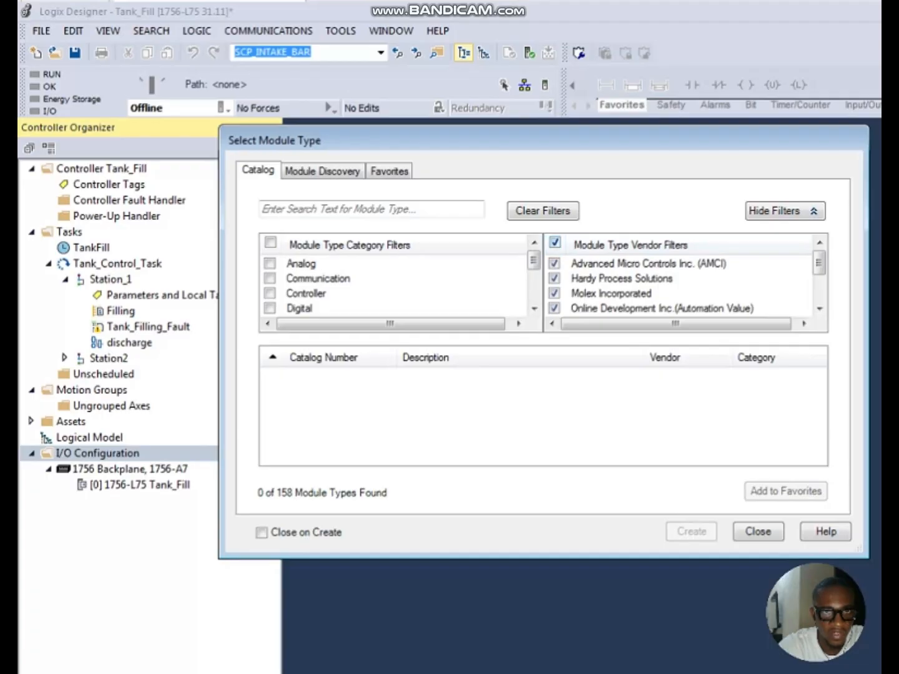
pyautogui.click(554, 242)
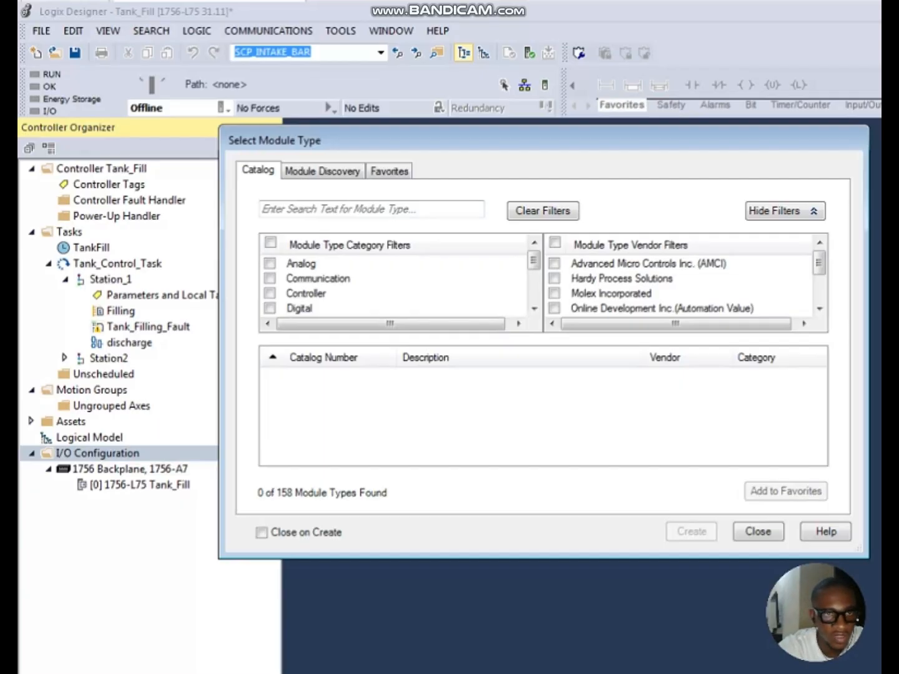
pyautogui.click(270, 309)
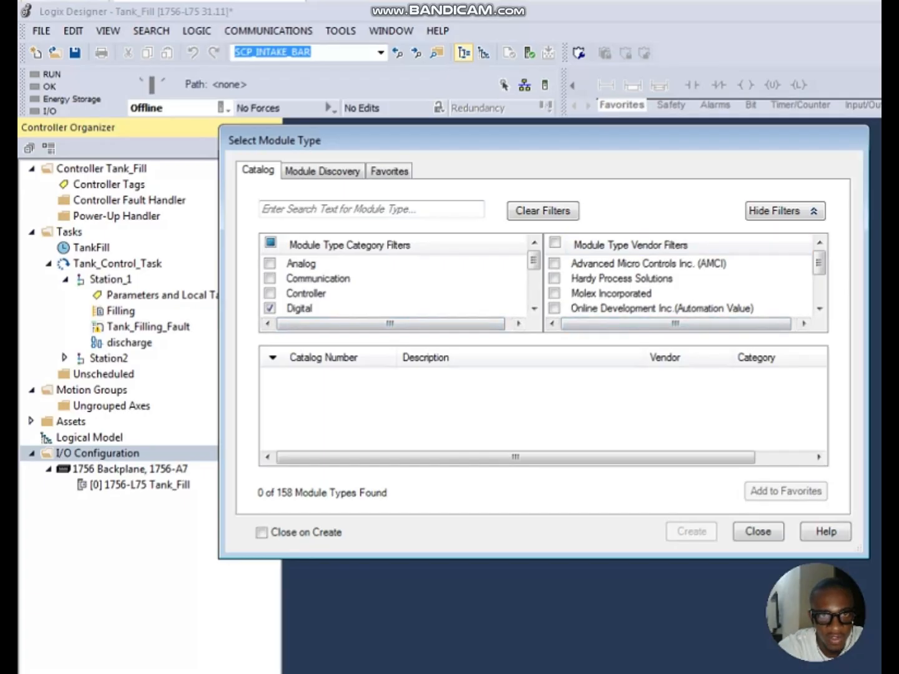
pyautogui.click(818, 308)
pyautogui.click(819, 308)
pyautogui.click(819, 308)
pyautogui.click(819, 308)
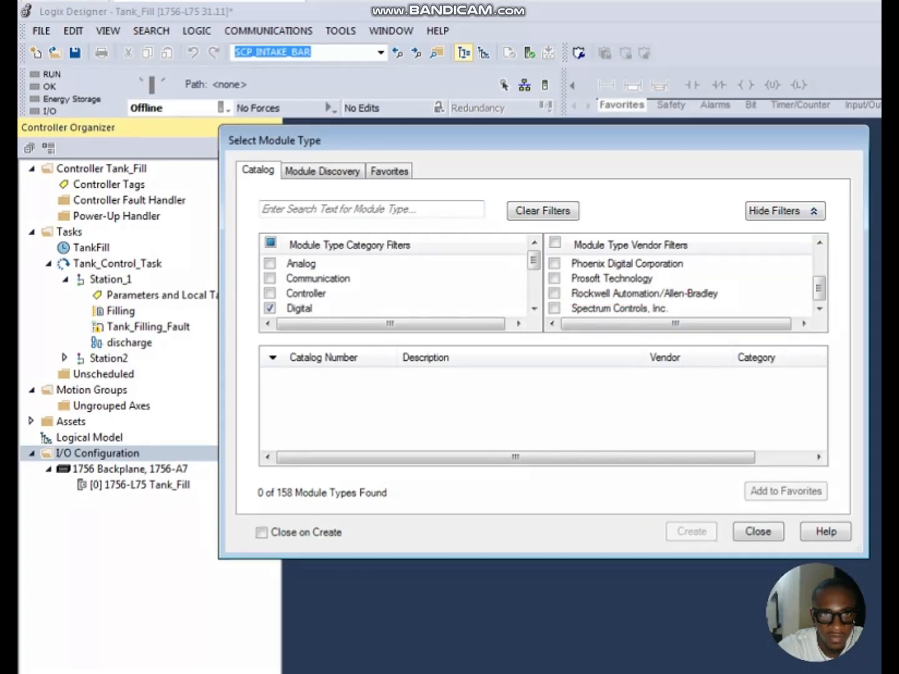
pyautogui.click(555, 293)
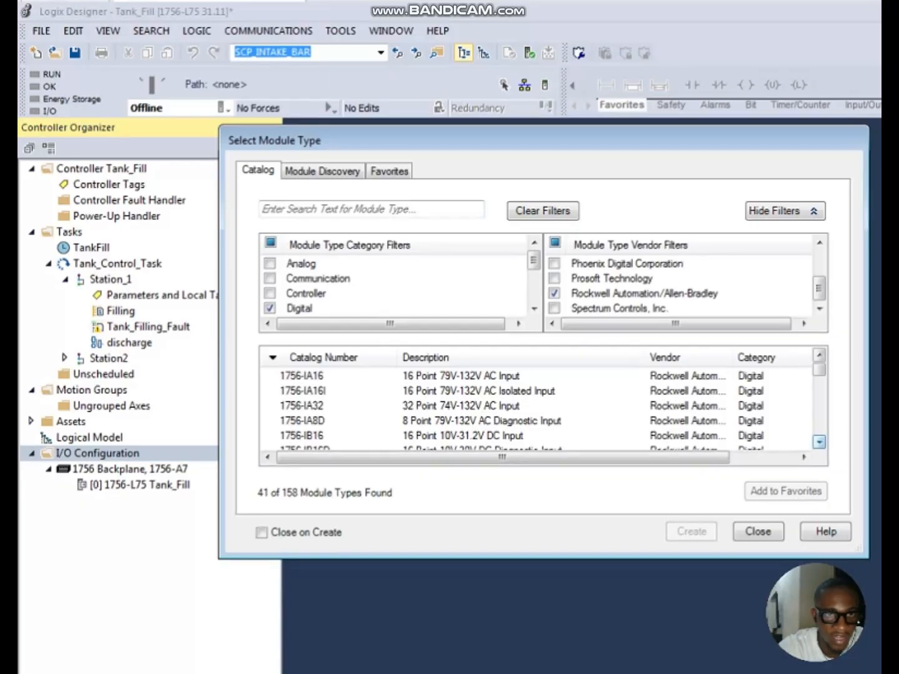
# Look through the filtered list of digital modules, checking catalog numbers and descriptions of the input and output types
pyautogui.click(819, 442)
pyautogui.click(819, 442)
pyautogui.click(818, 441)
pyautogui.click(819, 442)
pyautogui.click(819, 442)
pyautogui.click(819, 442)
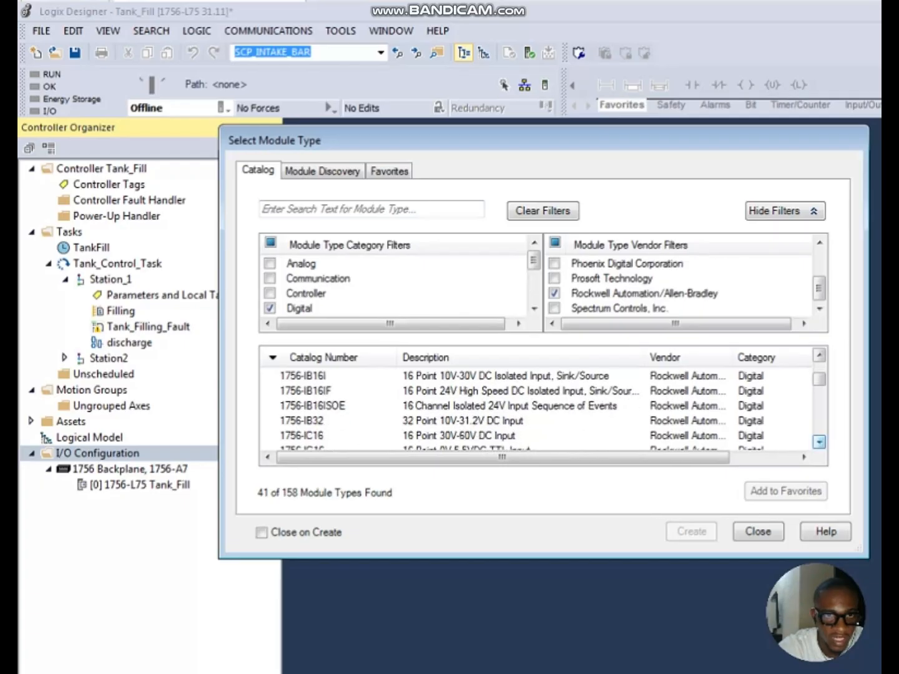
pyautogui.click(818, 441)
pyautogui.click(818, 442)
pyautogui.click(819, 442)
pyautogui.click(819, 442)
pyautogui.click(818, 441)
pyautogui.doubleClick(818, 442)
pyautogui.click(818, 442)
pyautogui.doubleClick(818, 442)
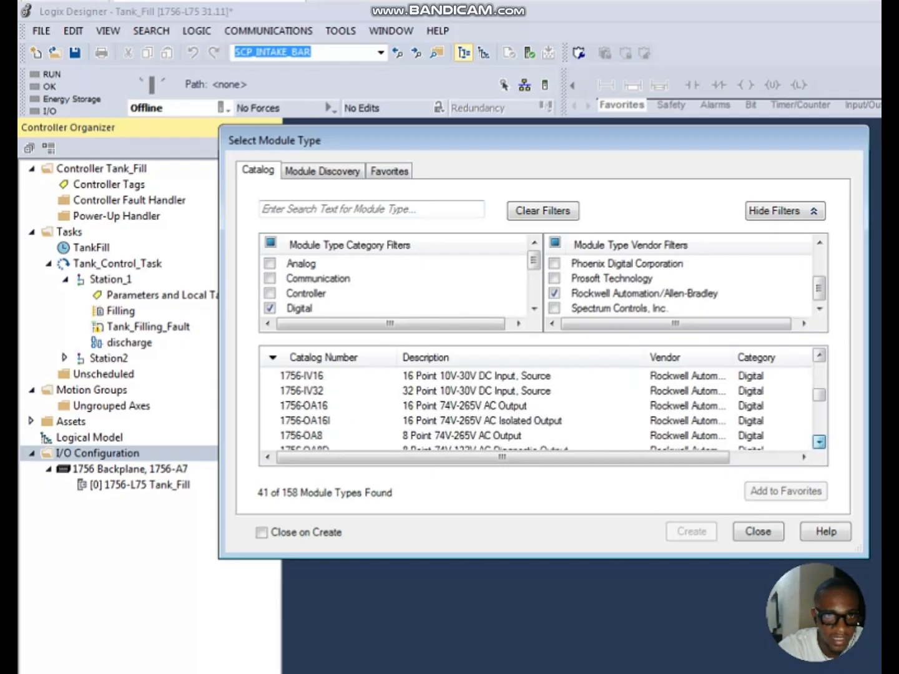
pyautogui.click(819, 441)
pyautogui.click(819, 442)
pyautogui.doubleClick(819, 442)
pyautogui.doubleClick(819, 442)
pyautogui.click(819, 442)
pyautogui.doubleClick(819, 442)
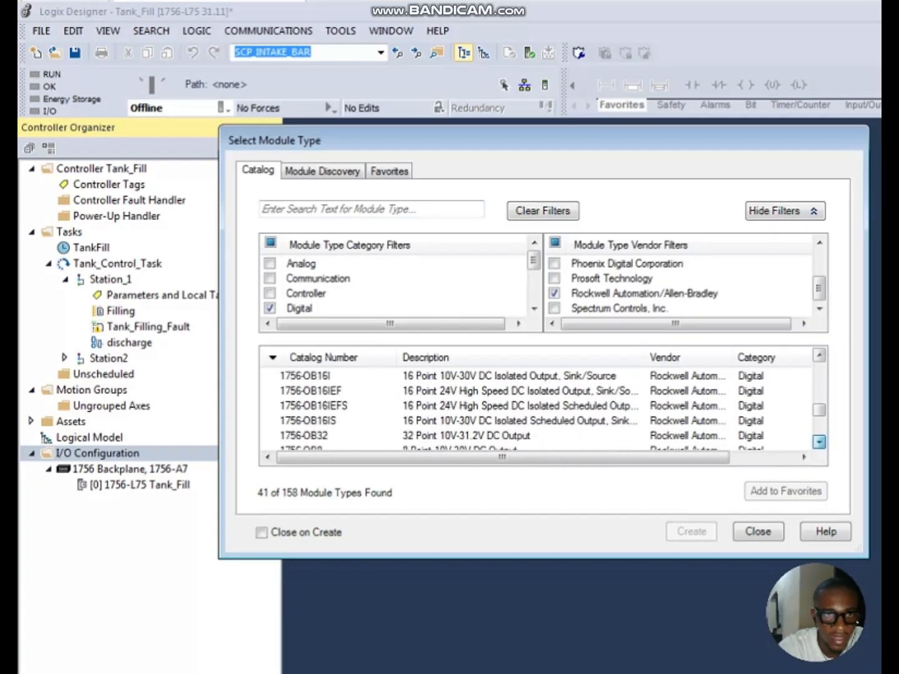
pyautogui.doubleClick(819, 441)
pyautogui.click(819, 442)
pyautogui.doubleClick(819, 442)
pyautogui.doubleClick(819, 441)
pyautogui.click(818, 441)
pyautogui.doubleClick(818, 441)
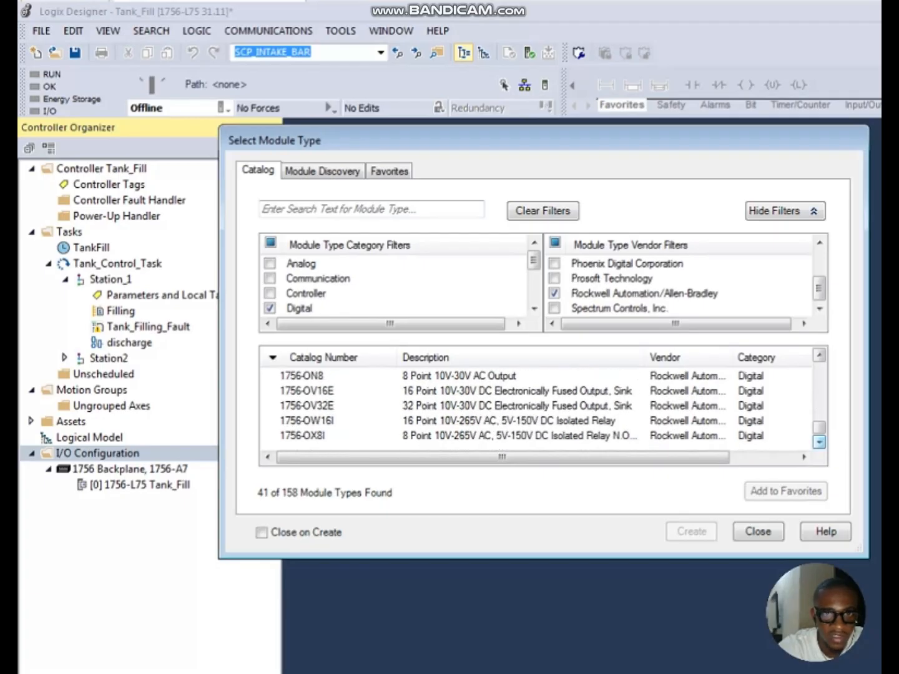
pyautogui.scroll(10, 542, 406)
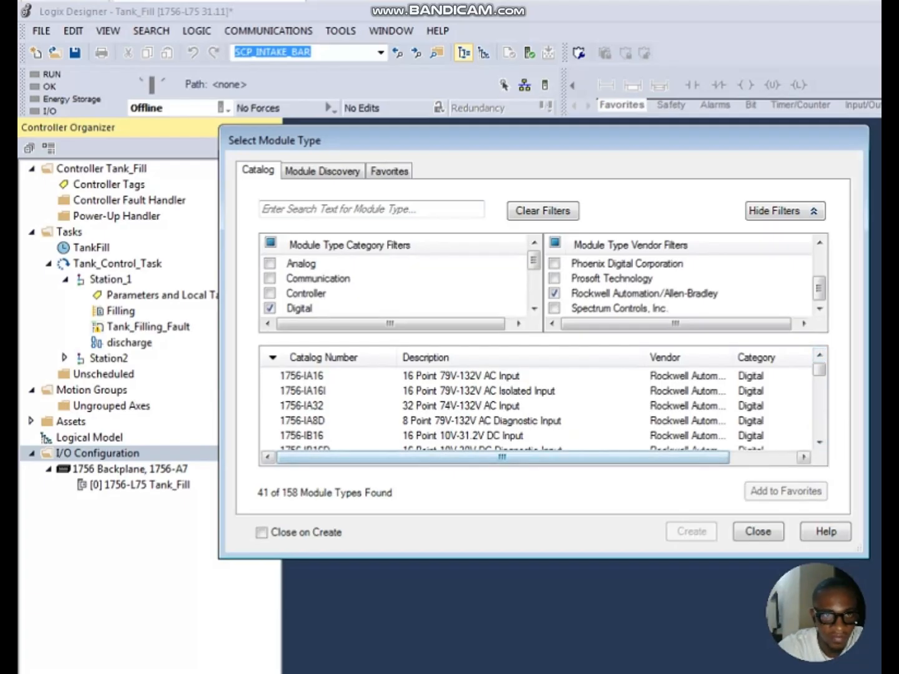
# Create a 1756-IB16 16 Point 10V-31.2V DC Input module named Transmitters in slot 1, and close the catalog
pyautogui.click(464, 436)
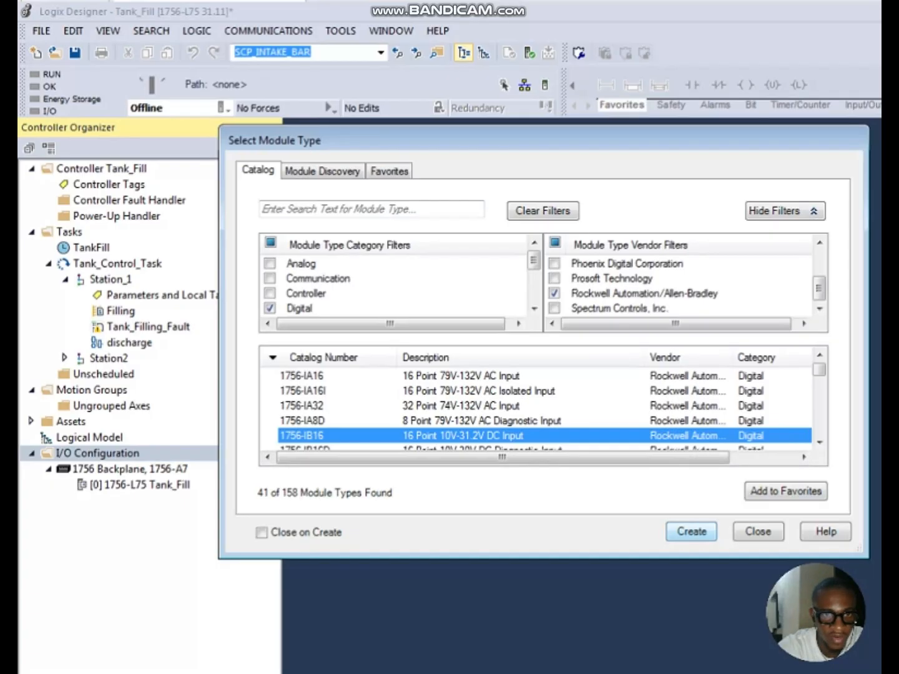
pyautogui.click(692, 531)
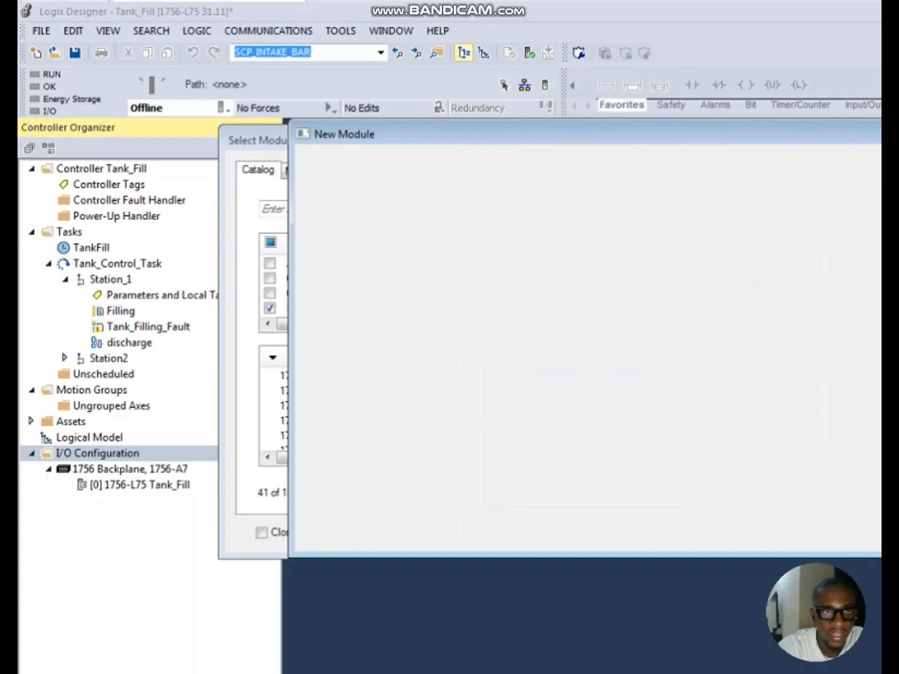
pyautogui.moveTo(587, 134); pyautogui.dragTo(493, 144)
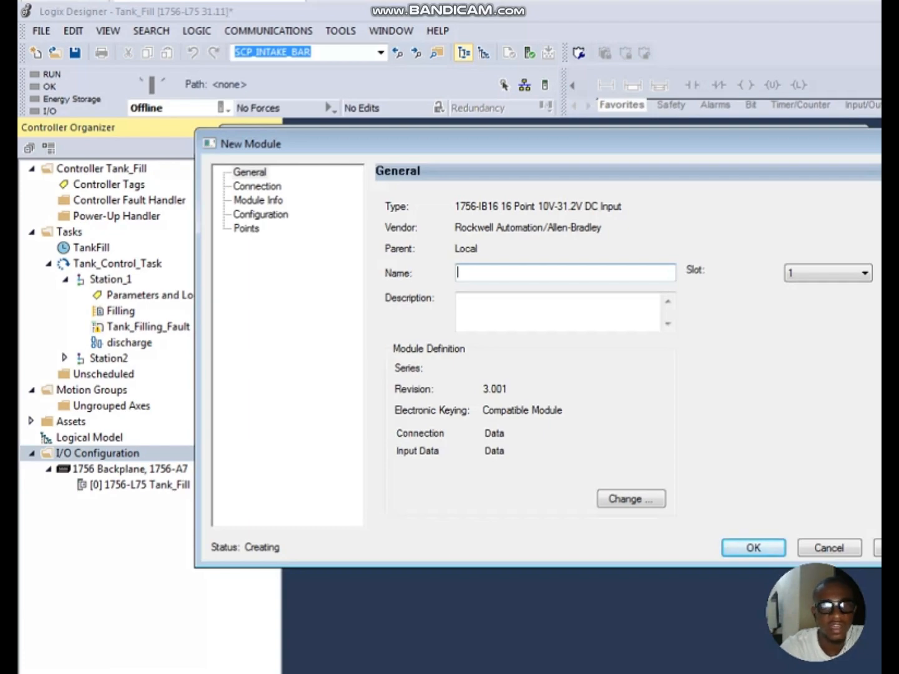
pyautogui.write('Tran')
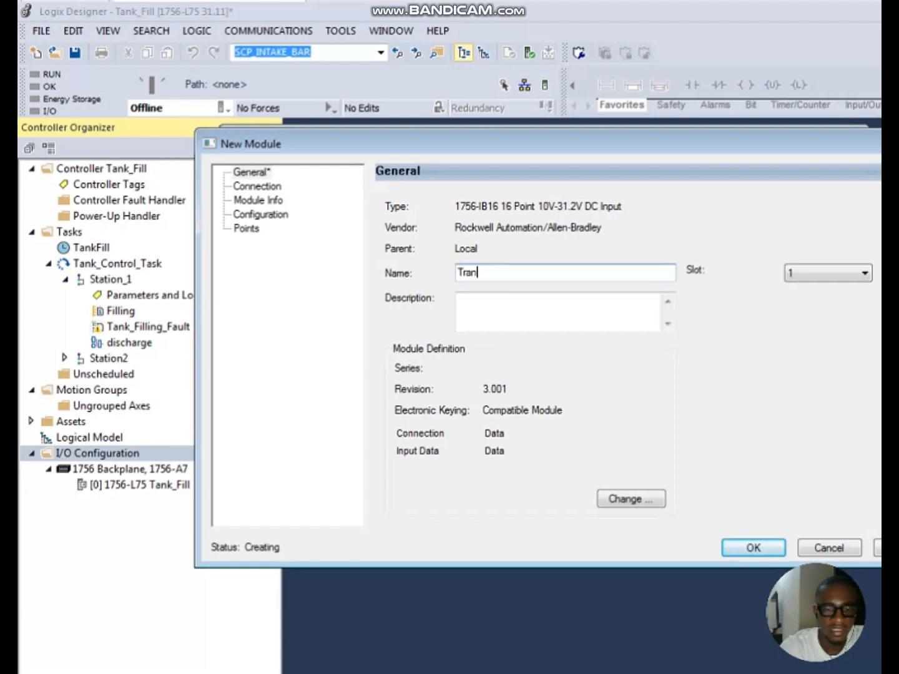
pyautogui.write('smitters')
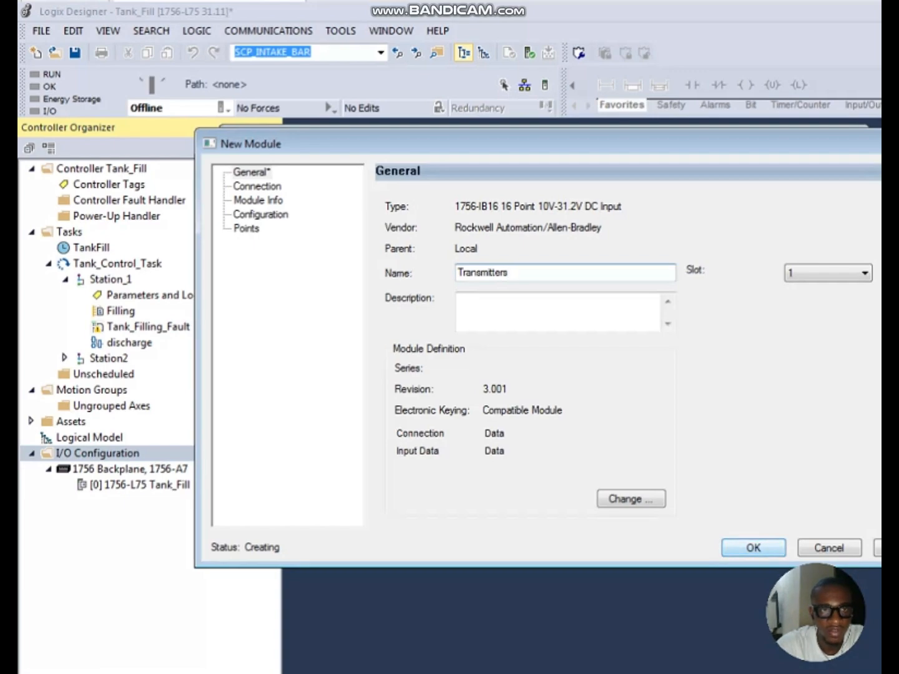
pyautogui.press('Return')
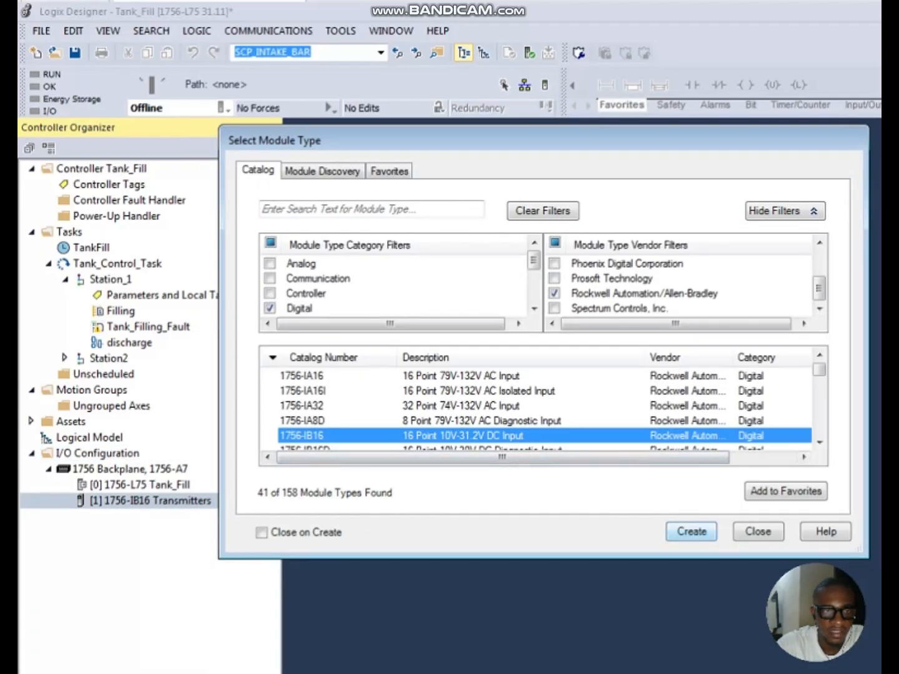
pyautogui.press('Escape')
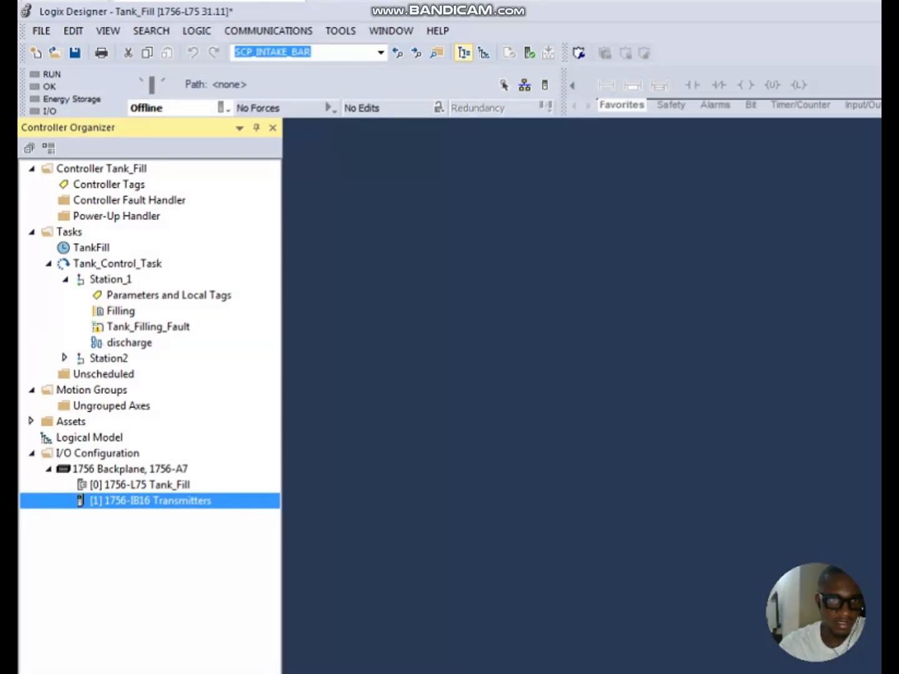
# Open the Transmitters module's properties and enable Major Fault On Controller If Connection Fails While in Run Mode
pyautogui.doubleClick(149, 501)
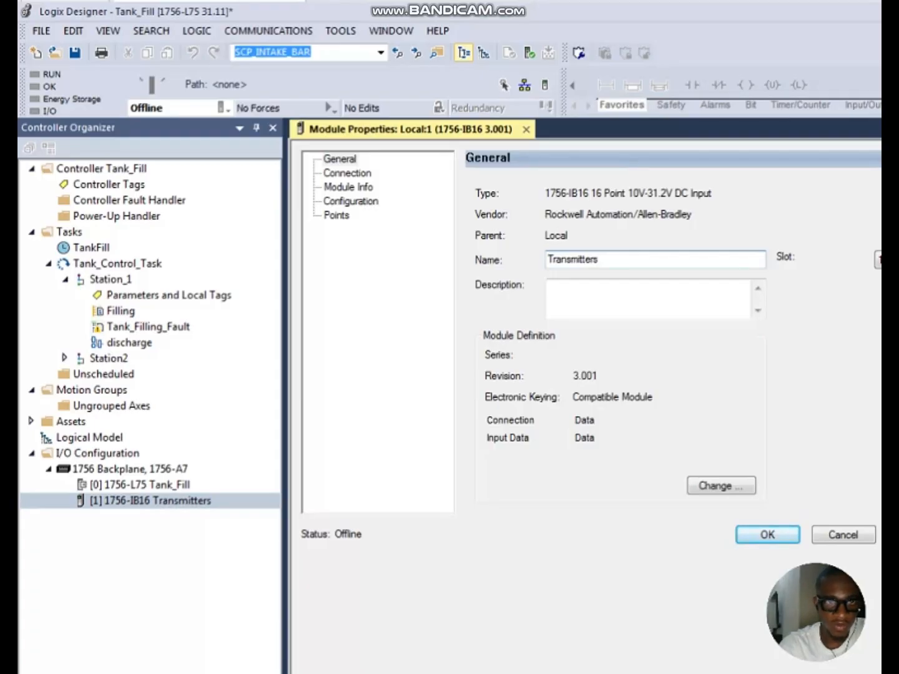
pyautogui.click(346, 173)
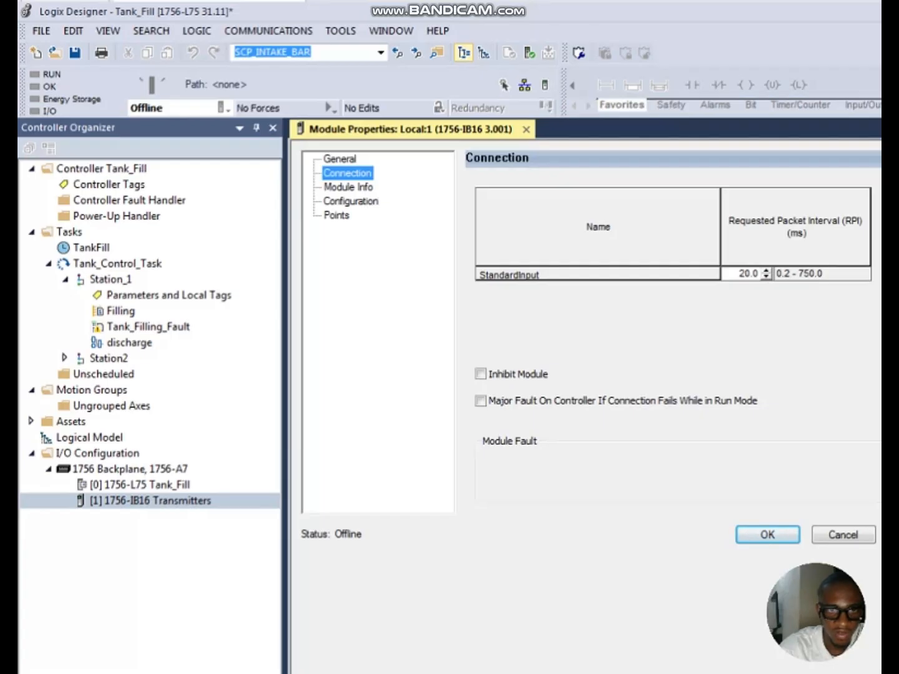
pyautogui.click(480, 400)
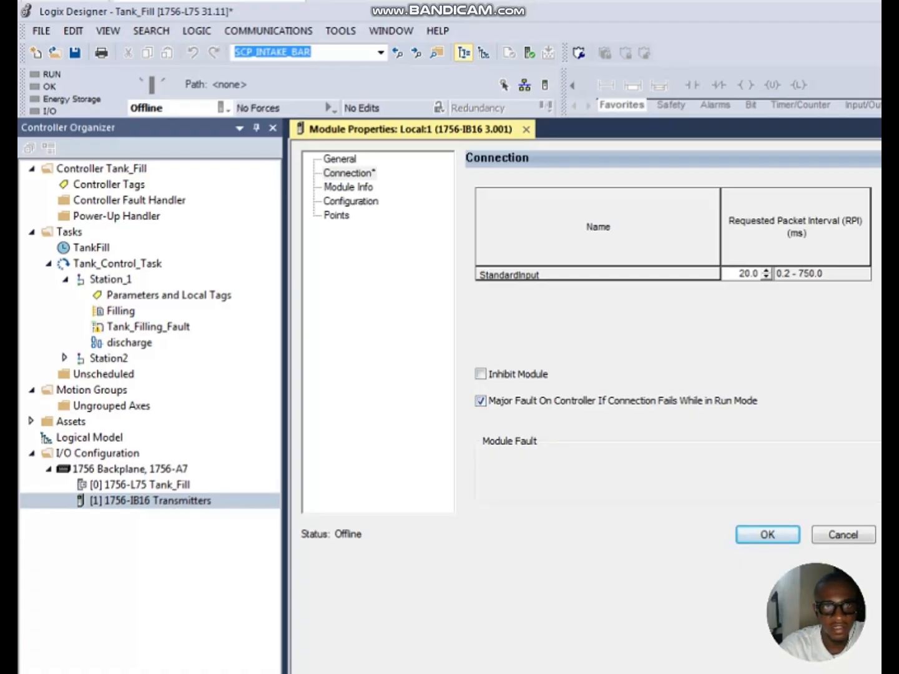
# Review the Transmitters module's identification and status info, input filter times, and change-of-state settings for its points
pyautogui.click(348, 188)
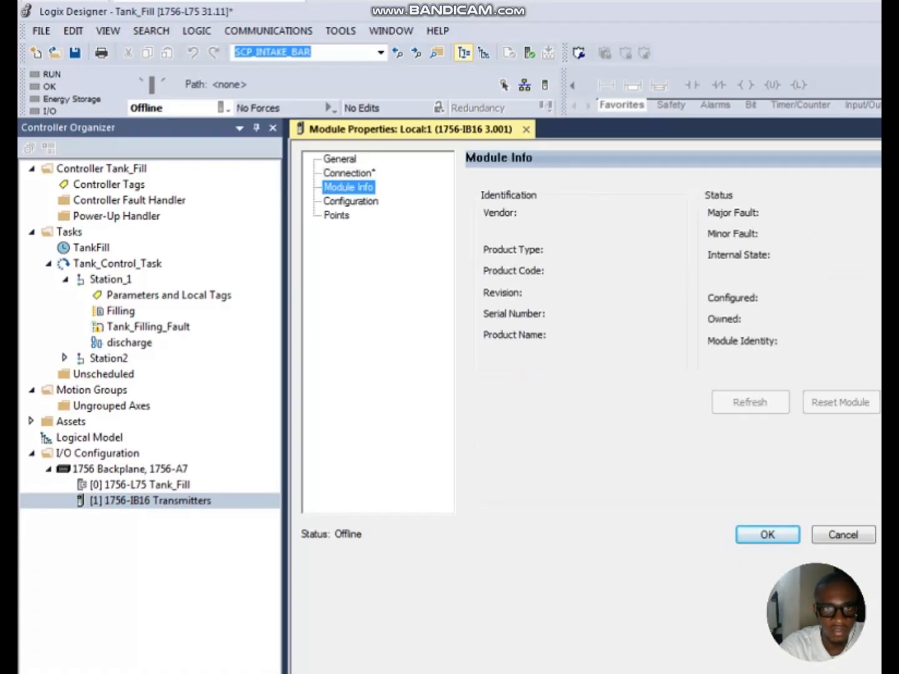
pyautogui.click(351, 201)
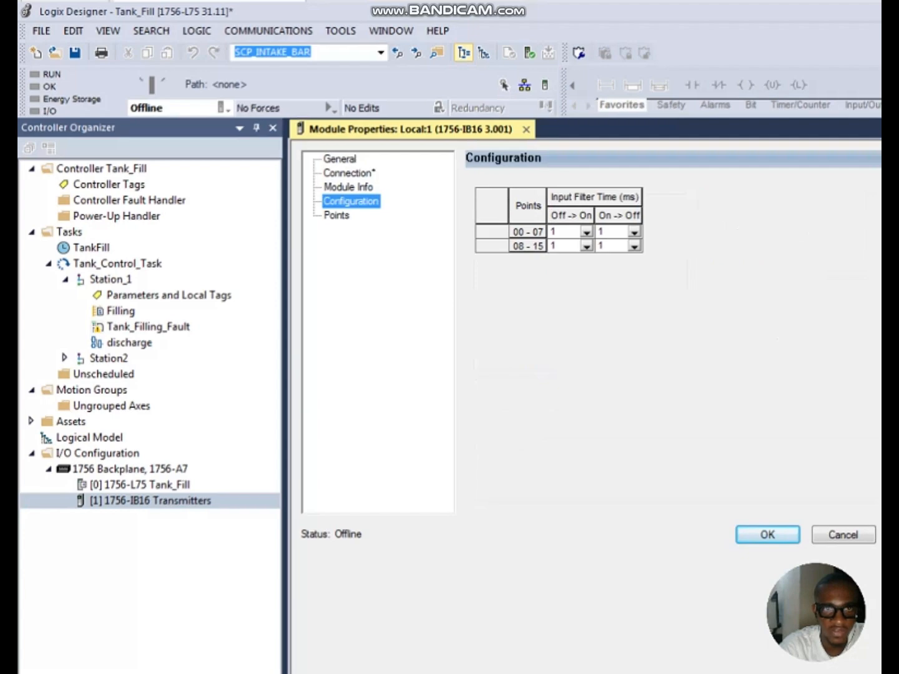
pyautogui.click(336, 215)
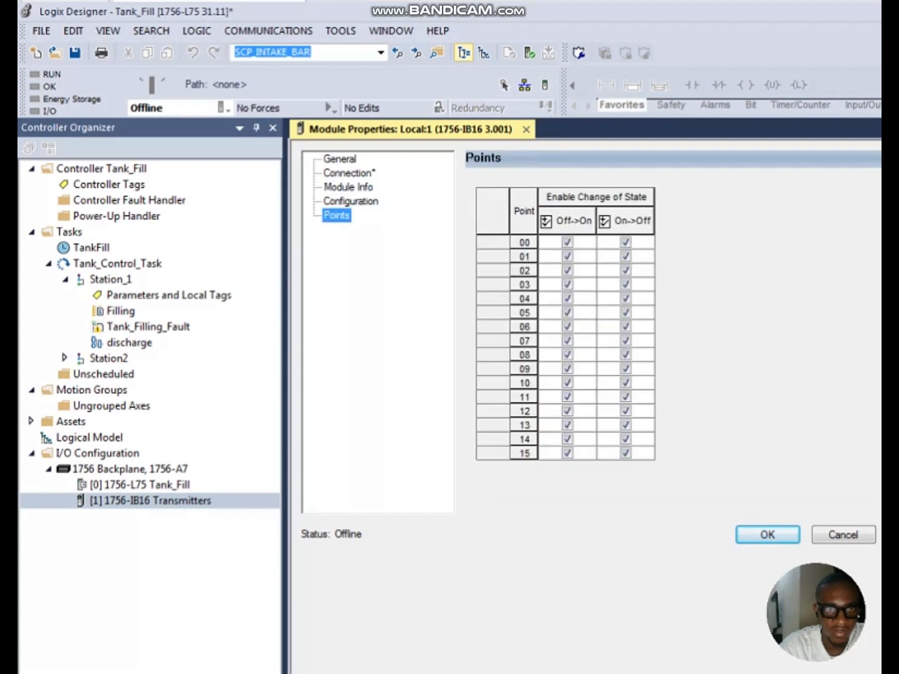
pyautogui.click(349, 187)
# Turn off the major fault on connection failure option for the Transmitters module and accept its properties
pyautogui.click(349, 173)
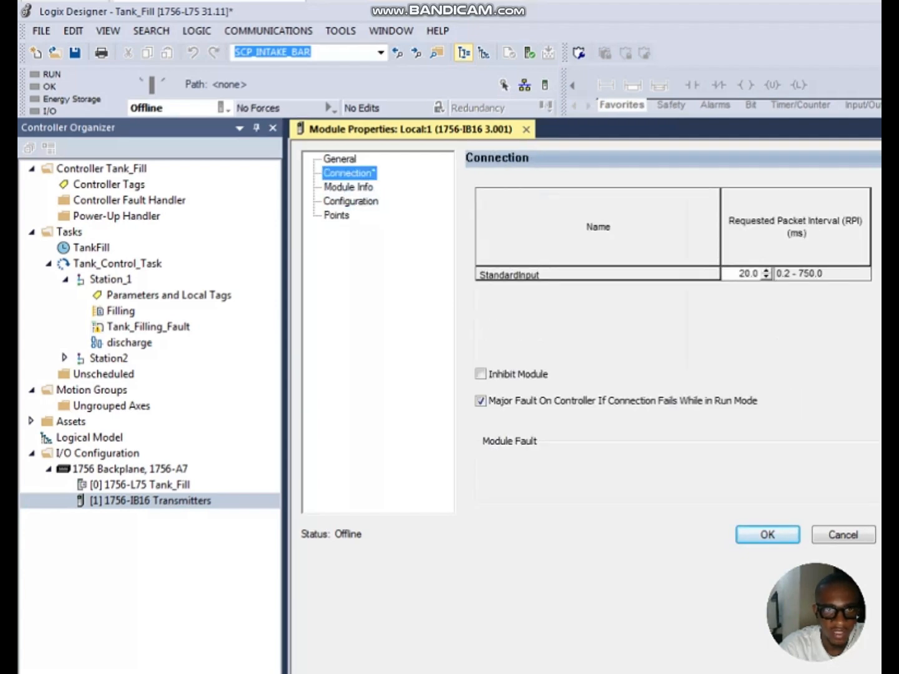
pyautogui.click(480, 401)
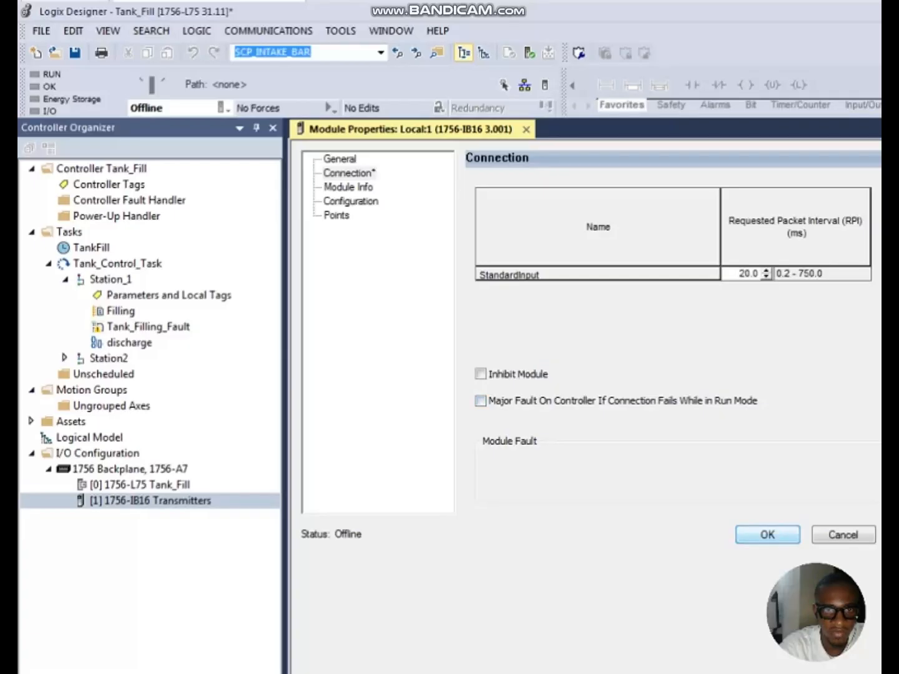
pyautogui.click(767, 535)
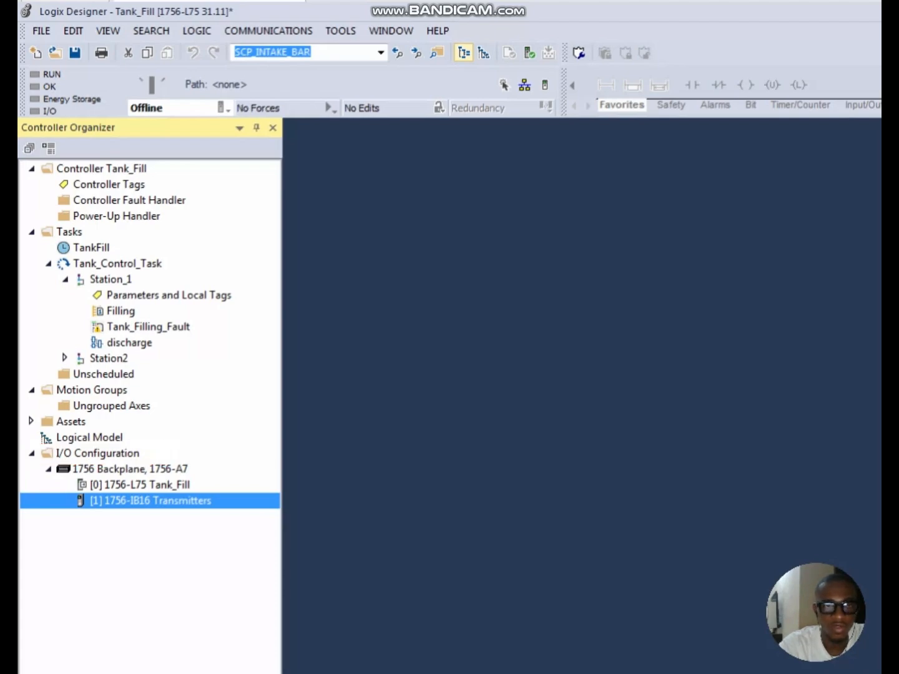
# Open the module catalog for the I/O Configuration and filter it to Digital modules from Rockwell Automation/Allen-Bradley
pyautogui.click(91, 454)
pyautogui.rightClick(91, 455)
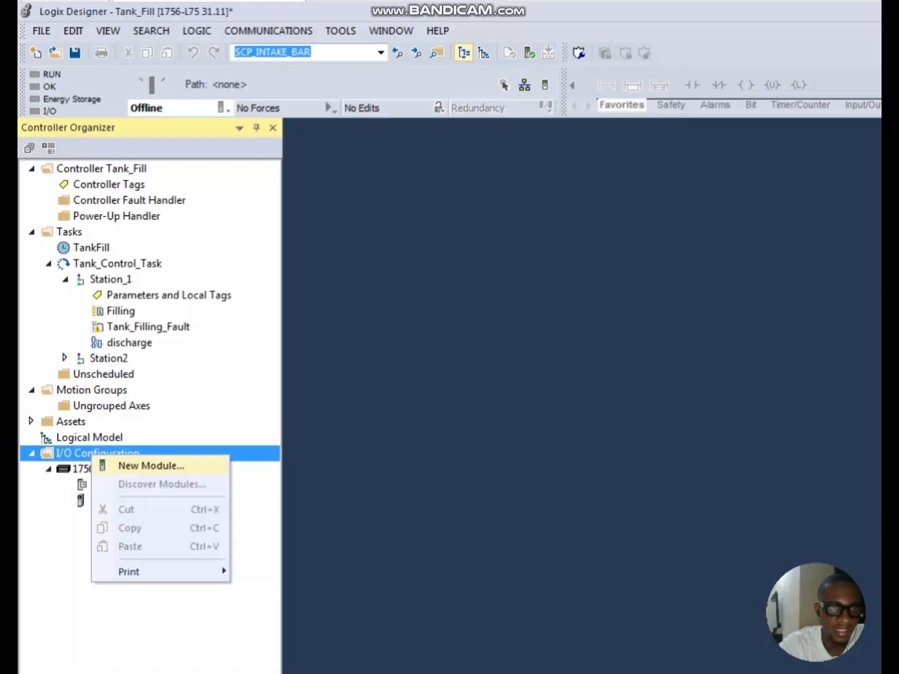
pyautogui.click(151, 466)
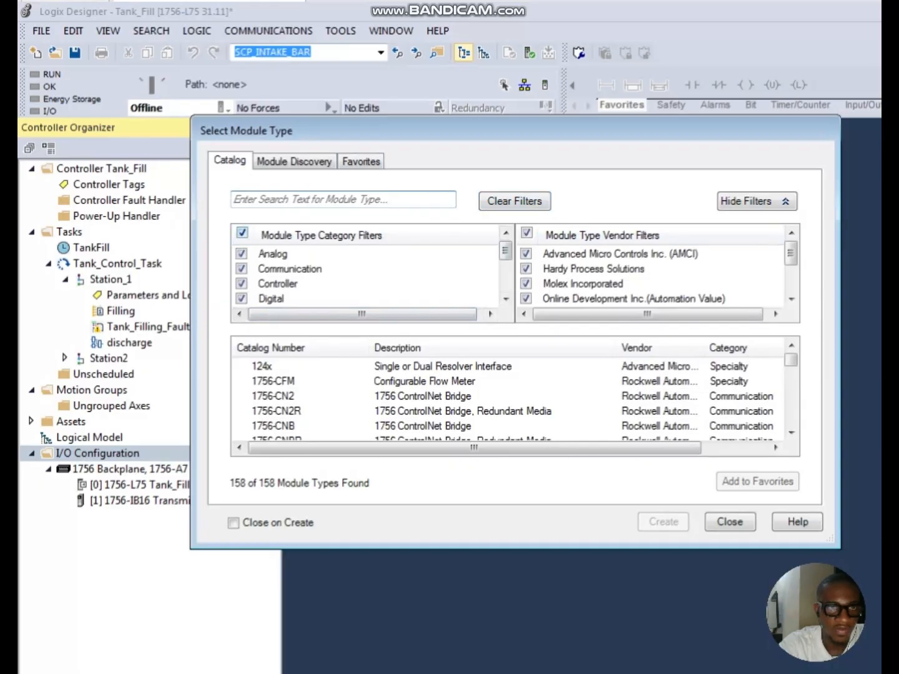
pyautogui.click(242, 233)
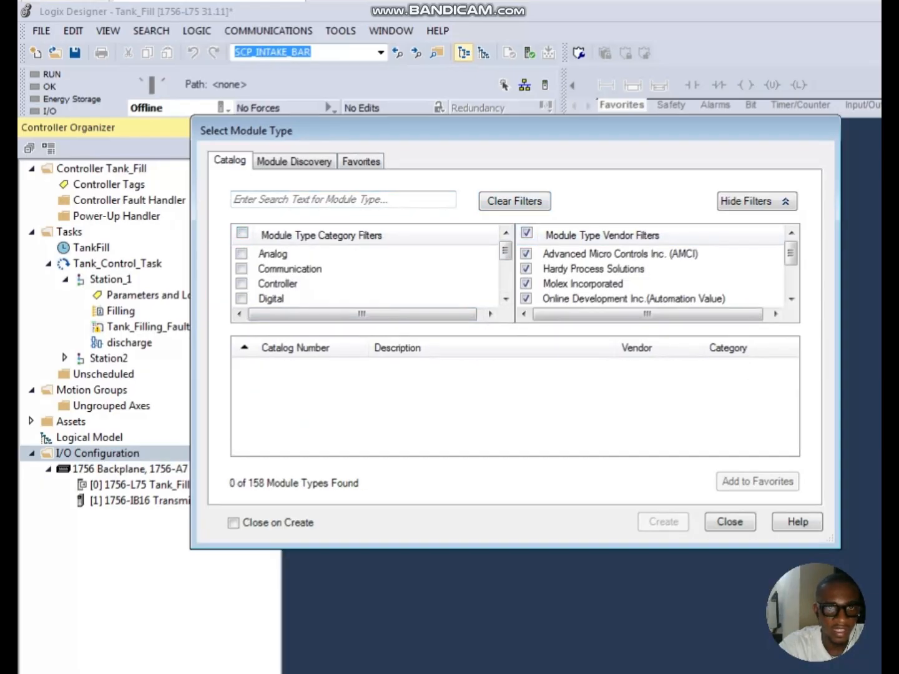
pyautogui.click(526, 233)
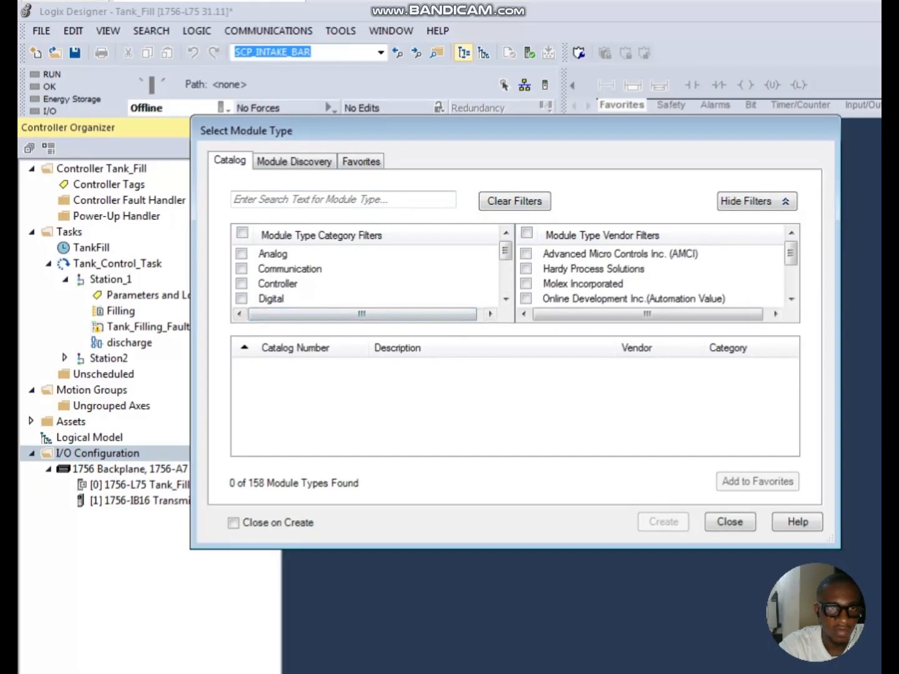
pyautogui.click(241, 299)
pyautogui.scroll(-3, 362, 284)
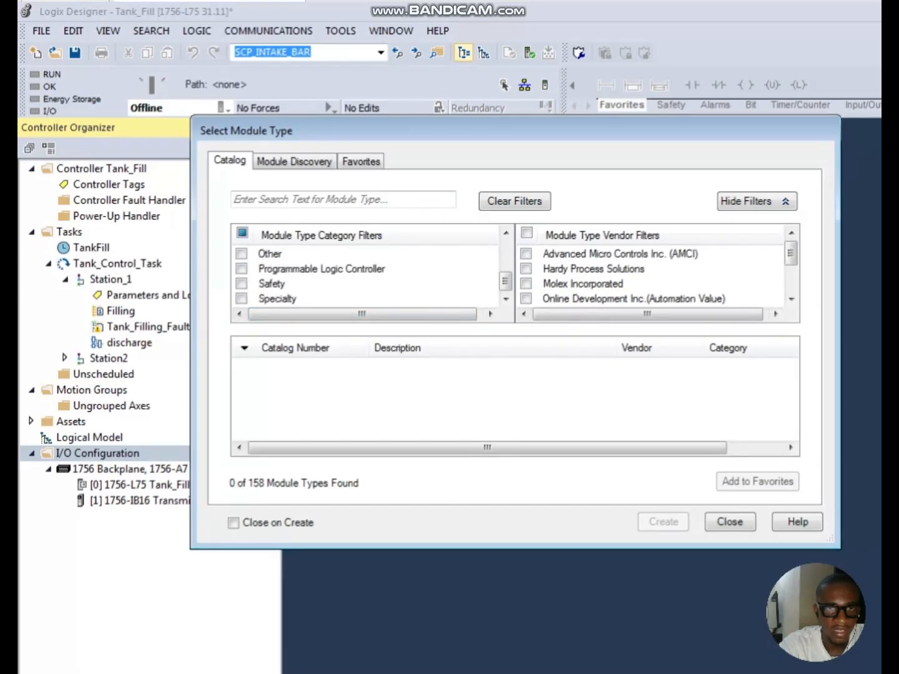
pyautogui.click(790, 298)
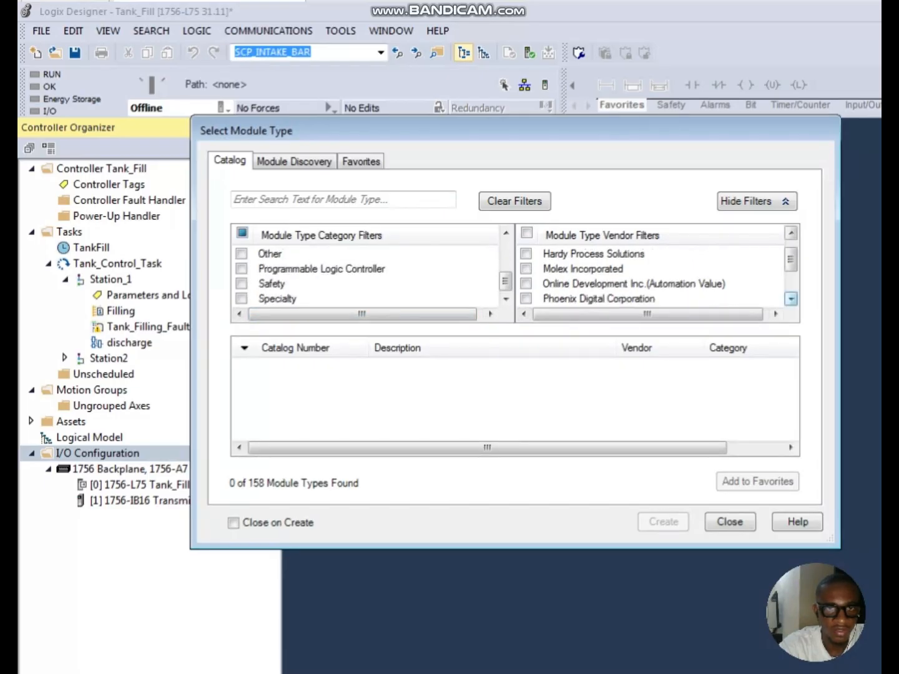
pyautogui.click(790, 298)
pyautogui.click(789, 298)
pyautogui.click(790, 298)
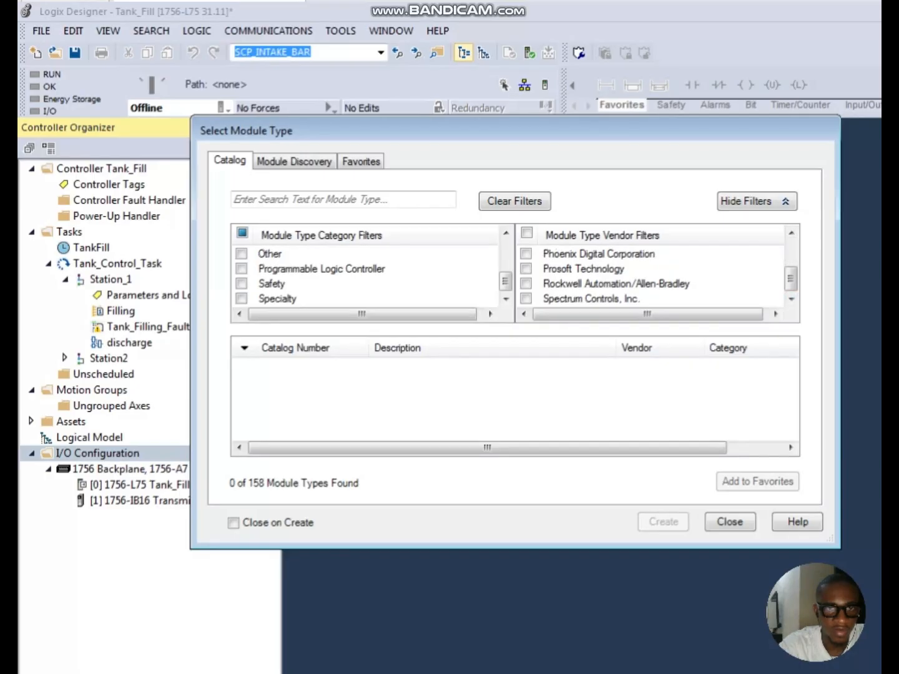
pyautogui.click(526, 283)
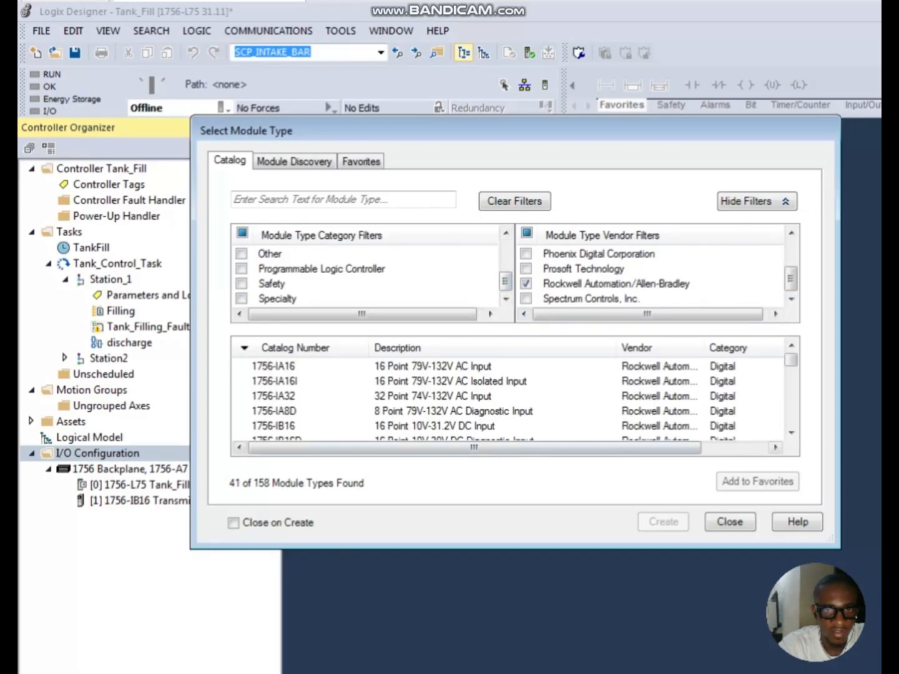
# Find the 1756-OA16 16 Point 74V-265V AC Output module in the filtered catalog and start creating it
pyautogui.click(791, 432)
pyautogui.click(791, 432)
pyautogui.click(790, 432)
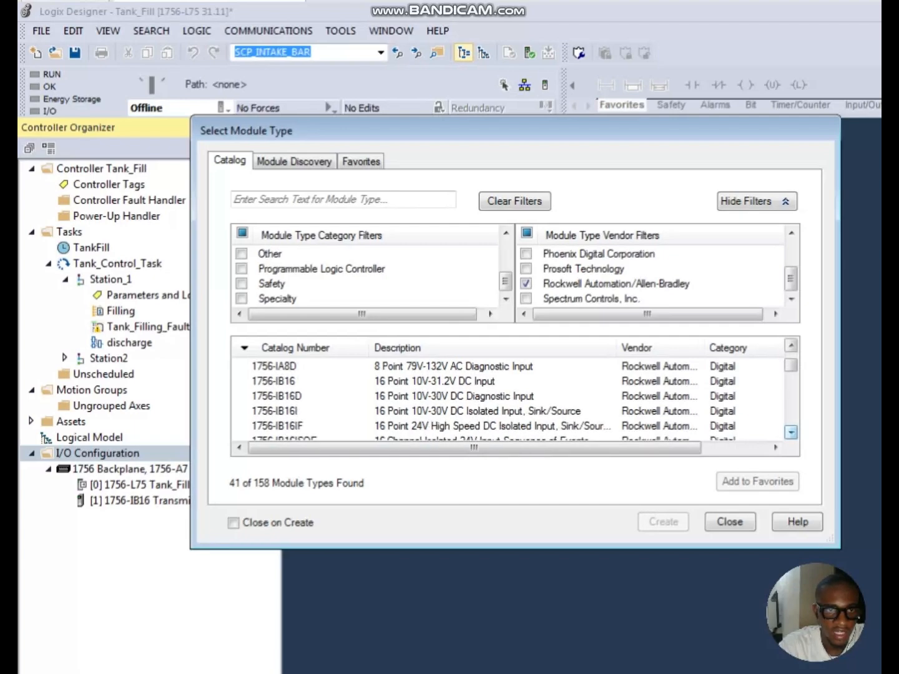
pyautogui.click(790, 432)
pyautogui.click(791, 432)
pyautogui.click(791, 432)
pyautogui.click(790, 432)
pyautogui.click(790, 432)
pyautogui.click(790, 432)
pyautogui.click(791, 432)
pyautogui.click(790, 432)
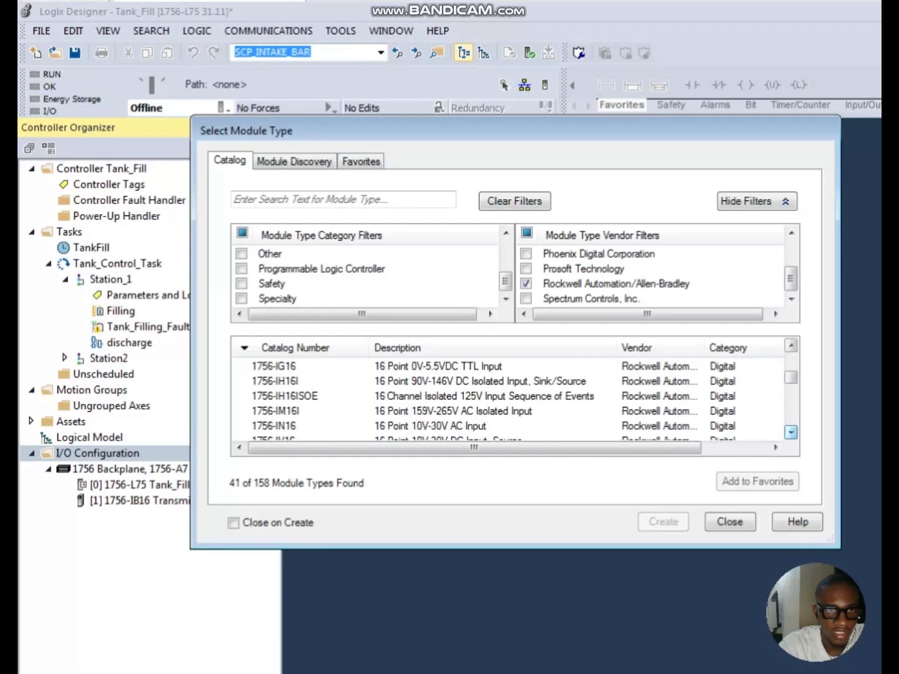
pyautogui.click(790, 431)
pyautogui.click(791, 432)
pyautogui.click(790, 432)
pyautogui.click(791, 432)
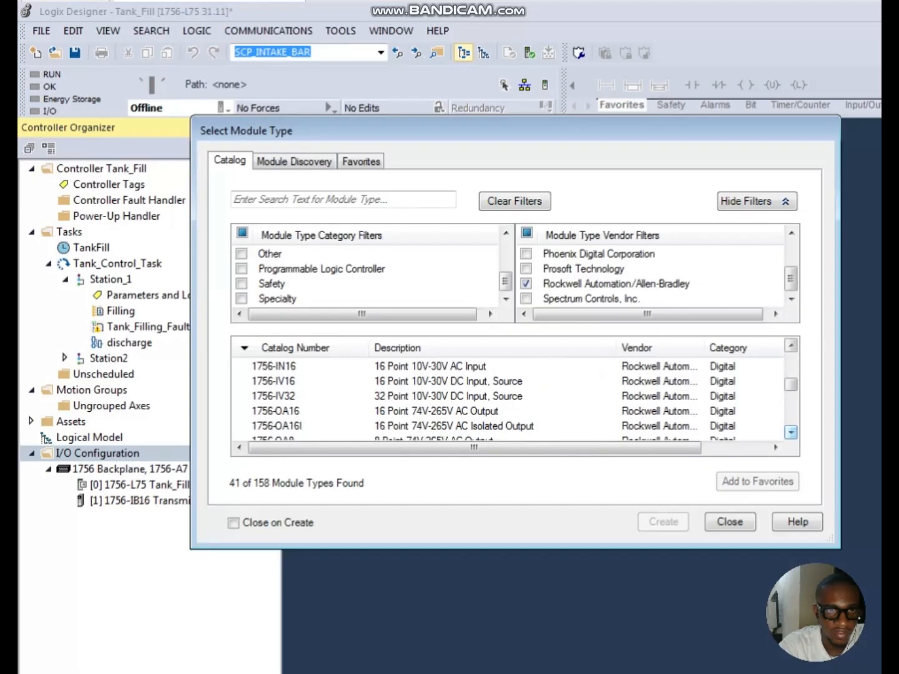
pyautogui.click(437, 412)
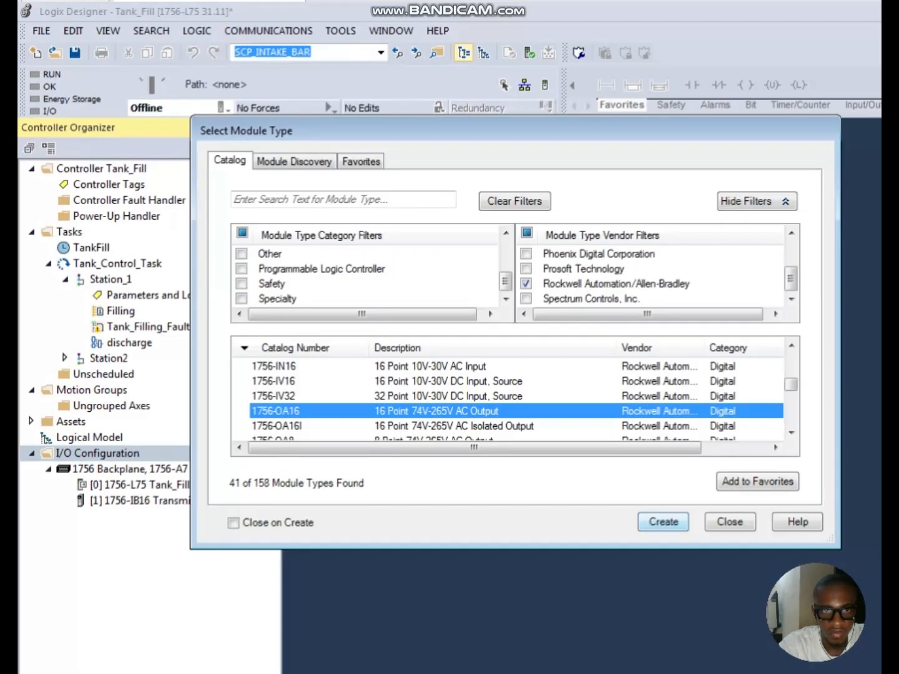
pyautogui.click(663, 522)
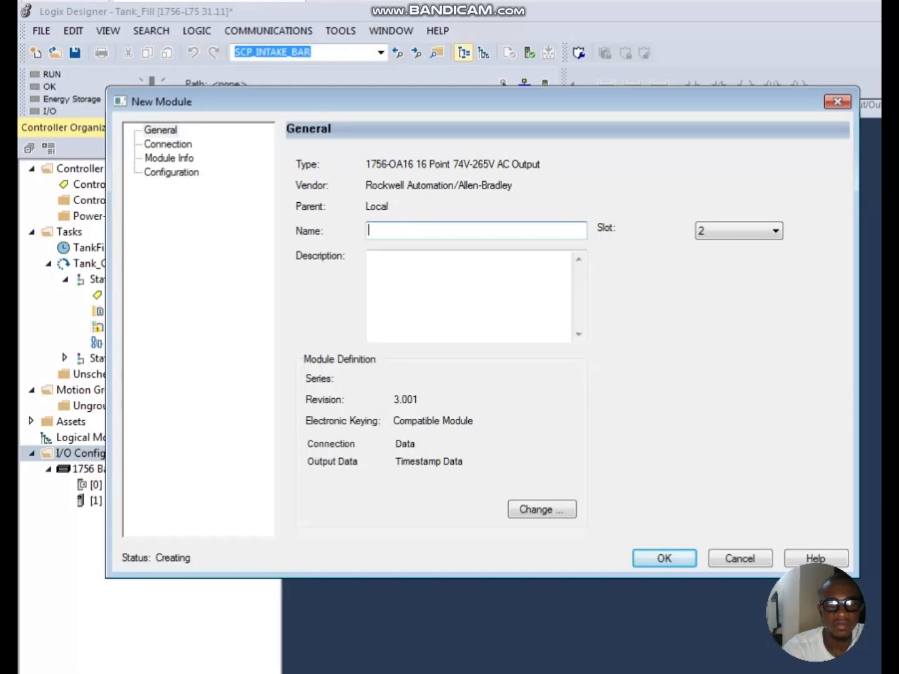
# Name the new output module rumumasi and assign it to slot 3
pyautogui.write('rumum')
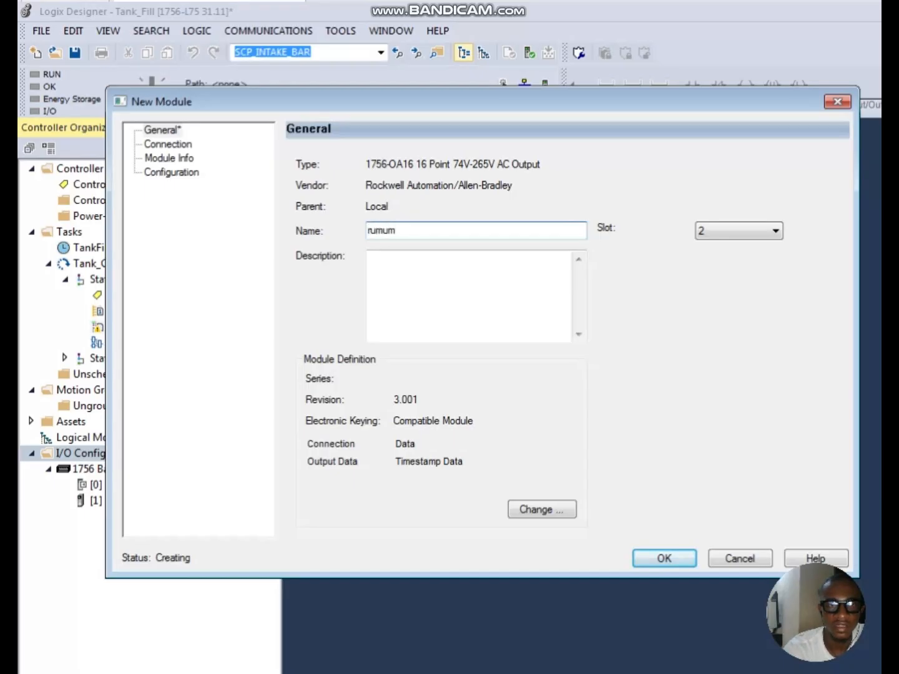
pyautogui.write('asi')
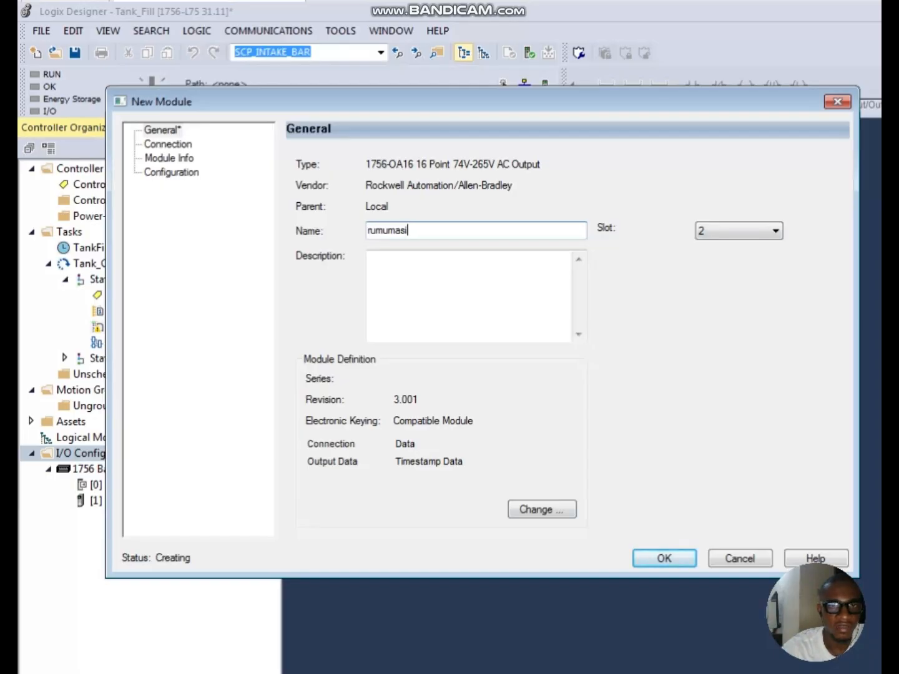
pyautogui.click(775, 231)
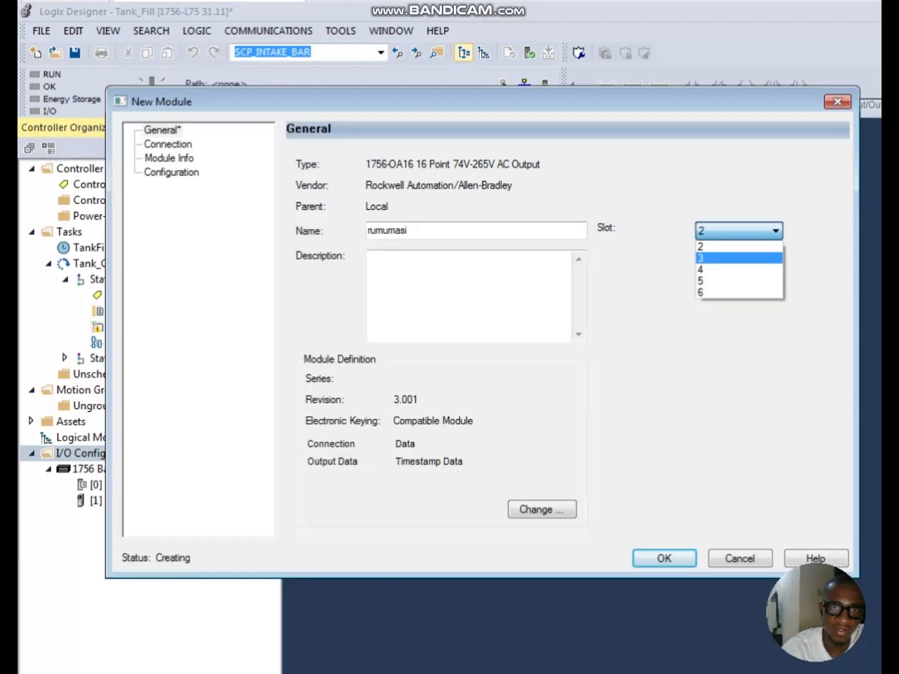
pyautogui.click(738, 258)
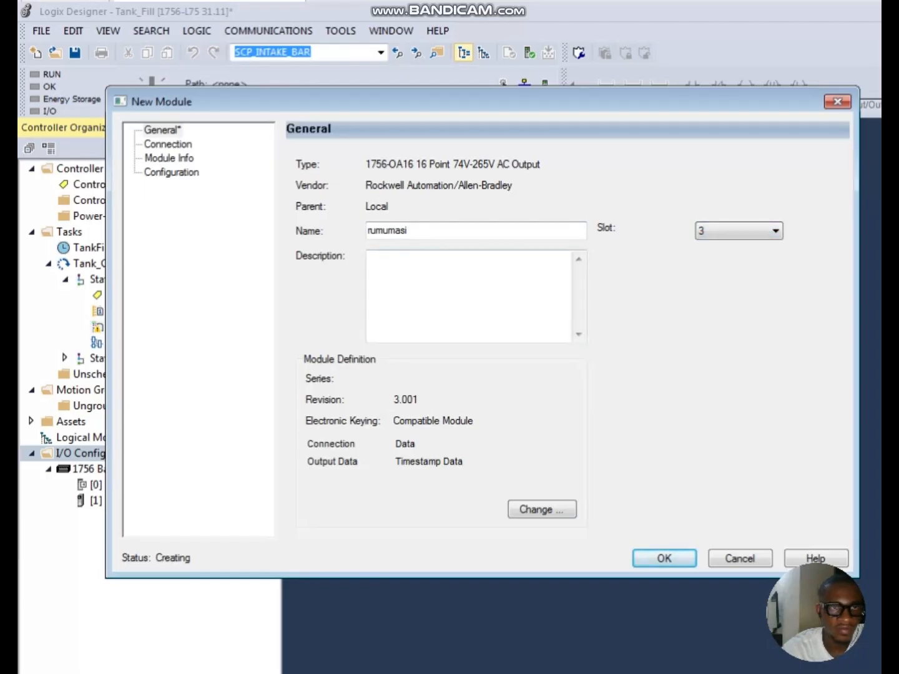
# Review the output module's connection, module info and output state settings, then accept the module and close the catalog
pyautogui.click(168, 144)
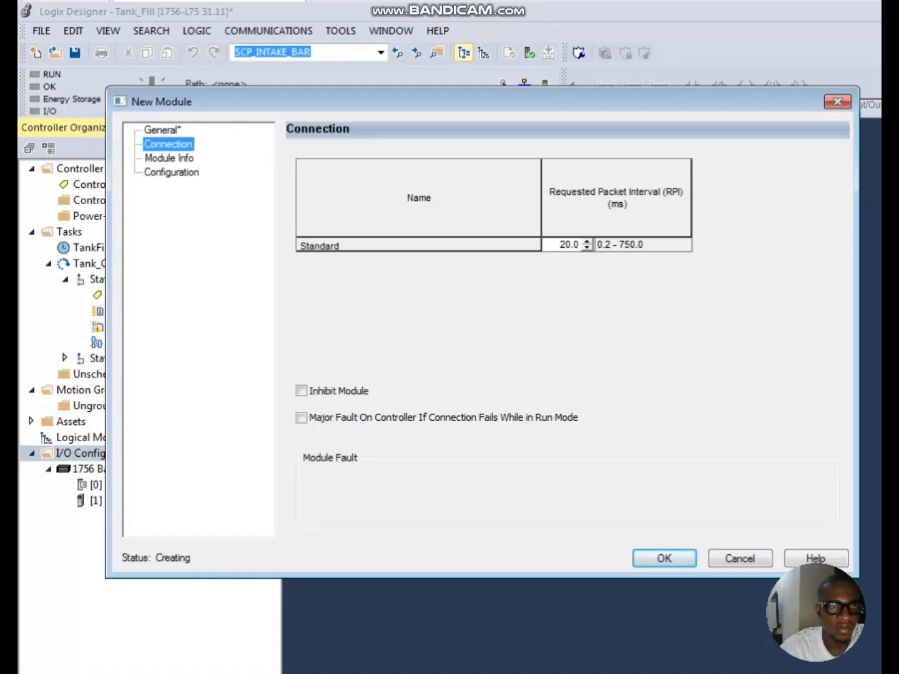
pyautogui.click(169, 159)
pyautogui.click(171, 173)
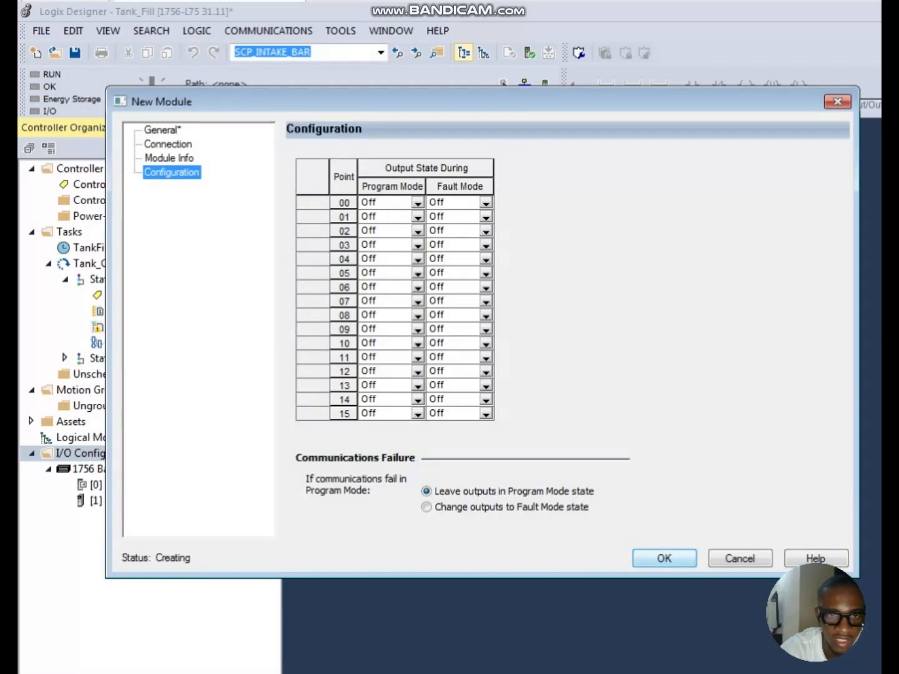
pyautogui.press('Return')
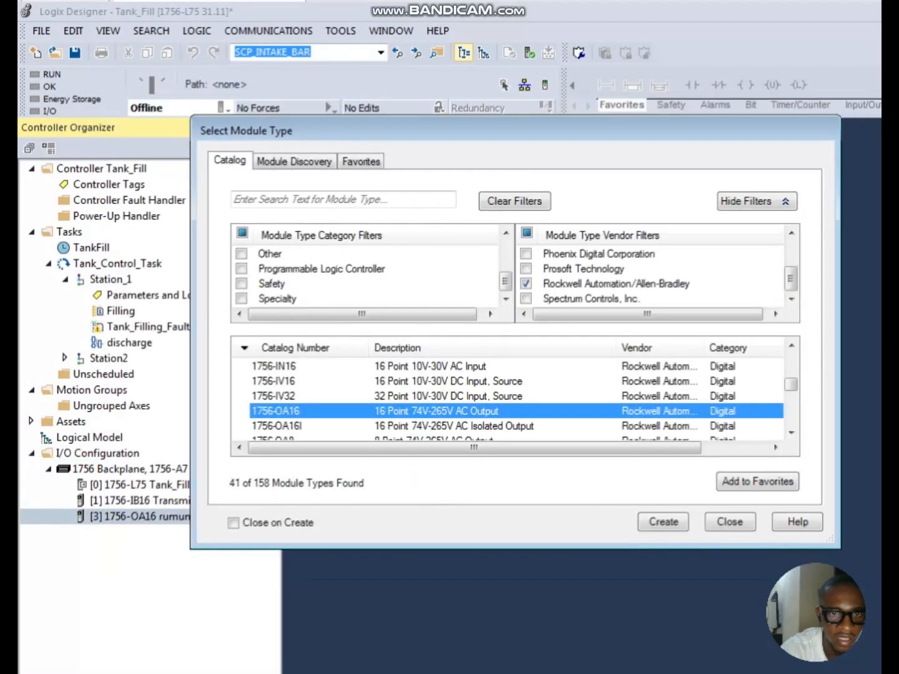
pyautogui.click(729, 522)
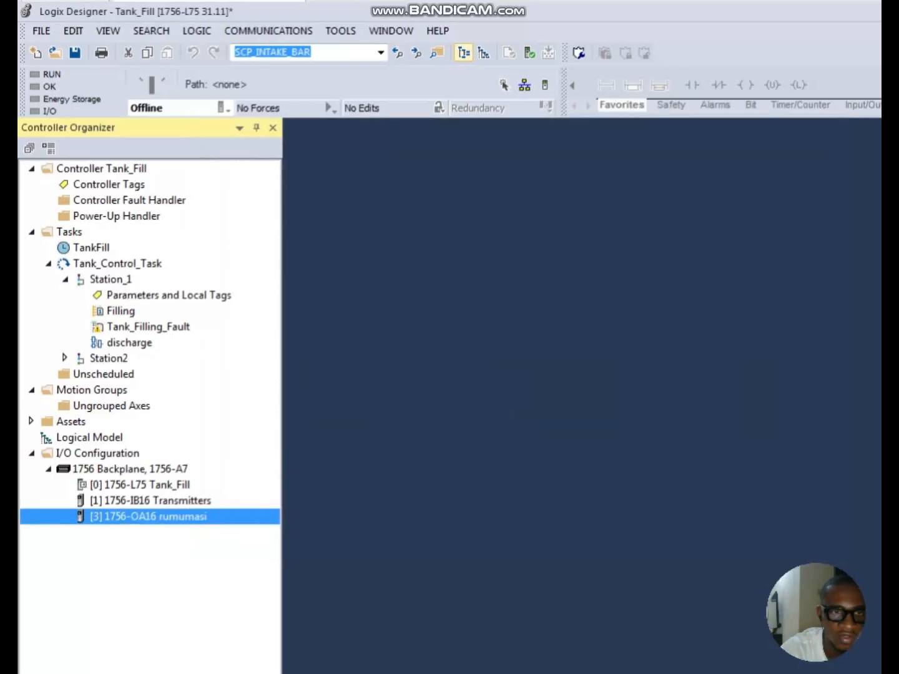